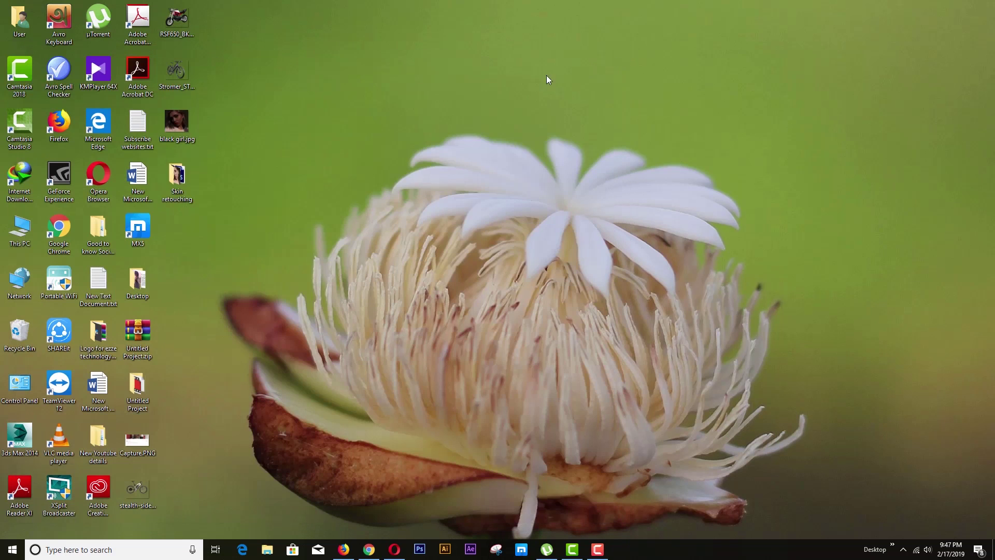
Open the desktop image black girl.jpg in Adobe Photoshop CS6
right_click(176, 120)
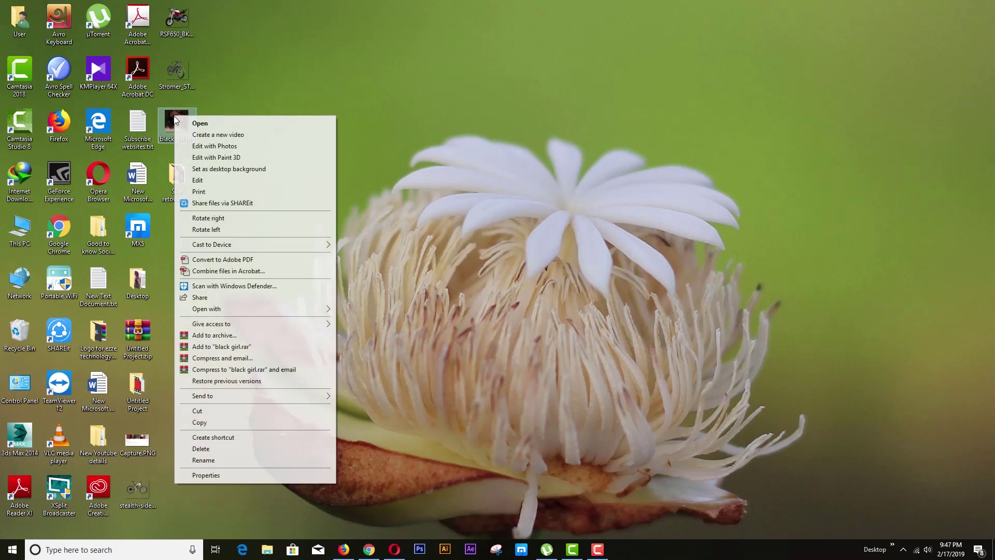
mouse_move(313, 311)
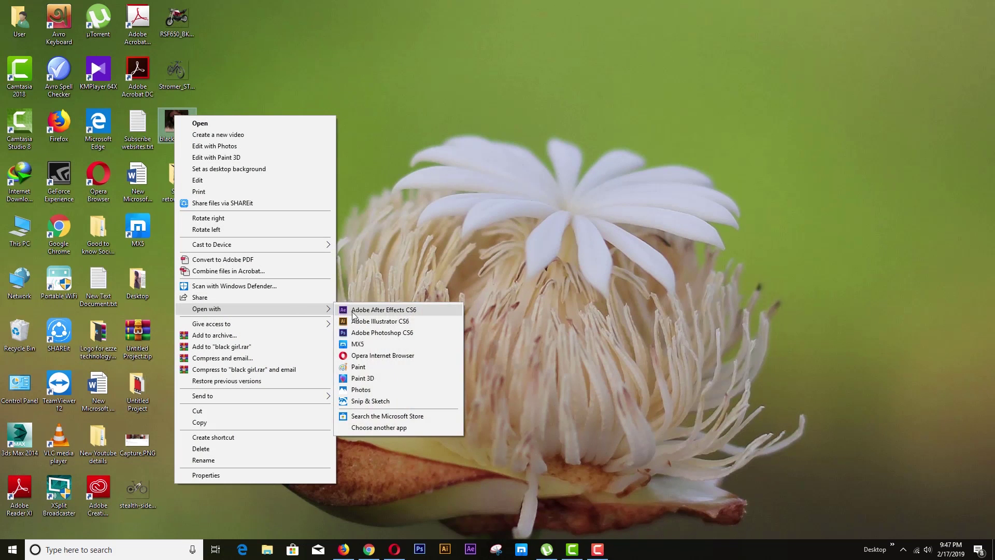
click(382, 333)
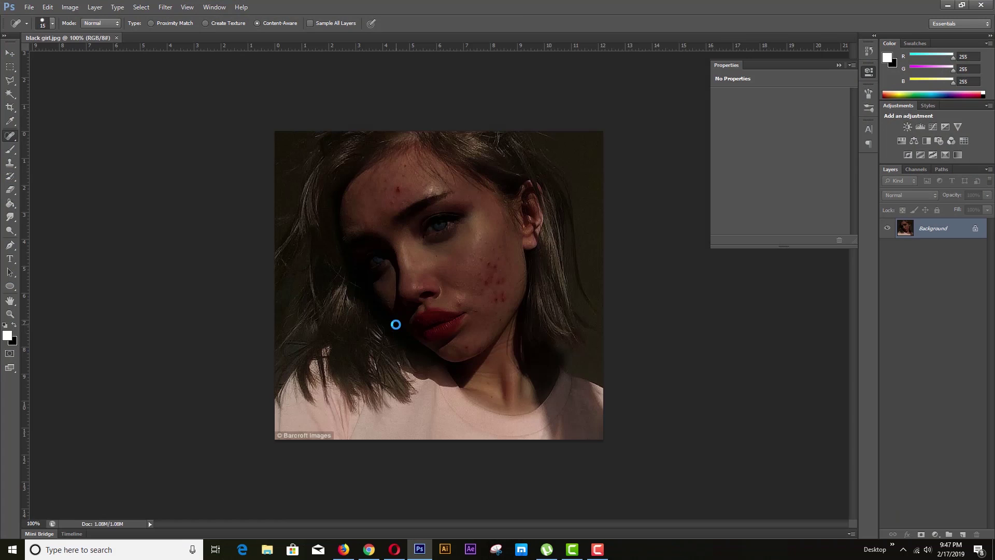
Convert the locked Background into the regular layer Layer 0, duplicate it, and hide the original beneath the copy
scroll(438, 284, up, 3)
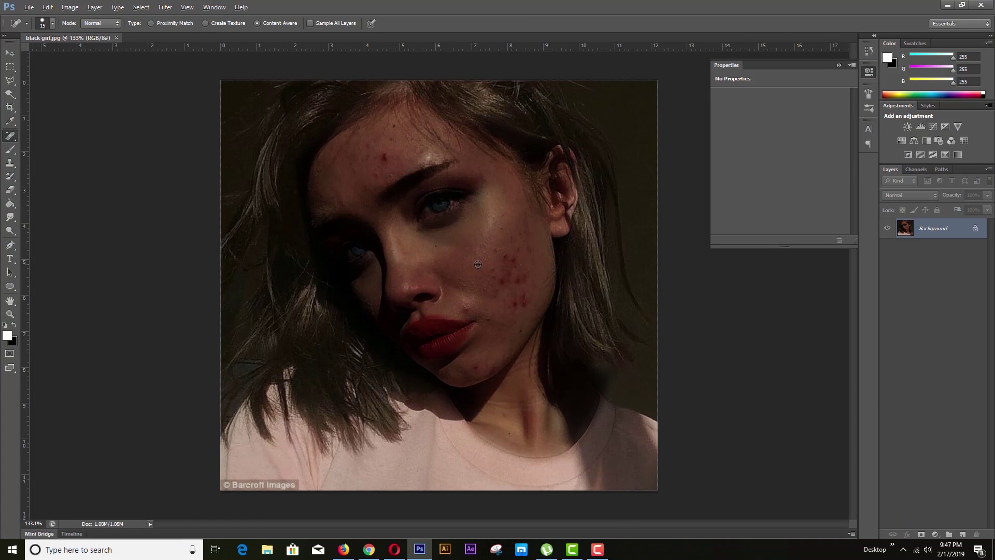
double_click(962, 229)
key(Return)
drag(960, 226, 963, 534)
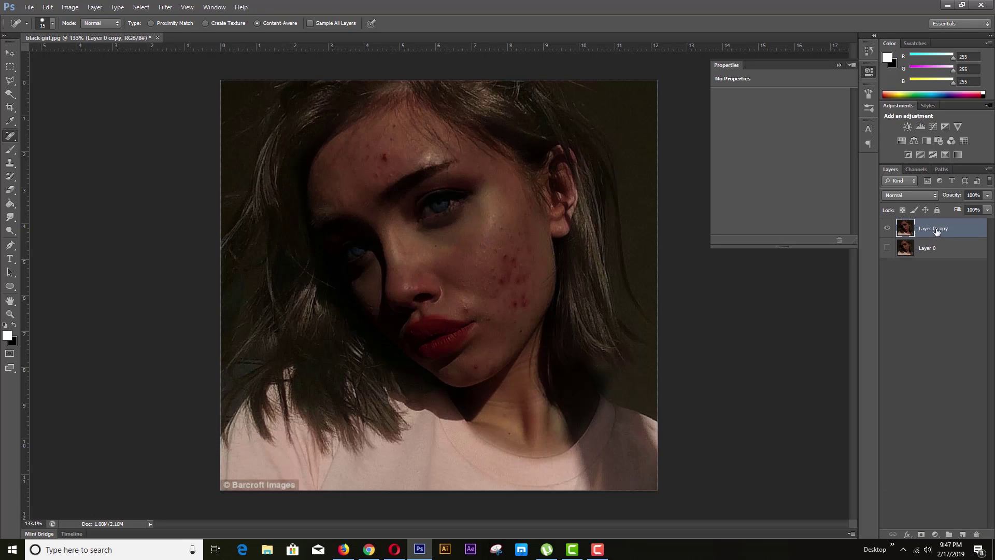
Remove the blemishes on the forehead with the Clone Stamp tool at brush size 15, sampling nearby clean skin
scroll(440, 196, up, 8)
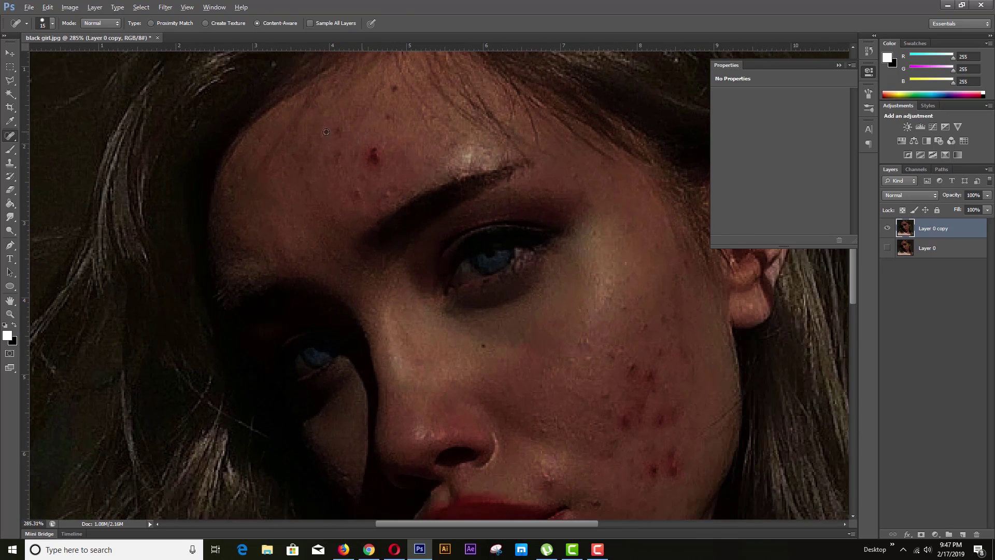
click(10, 163)
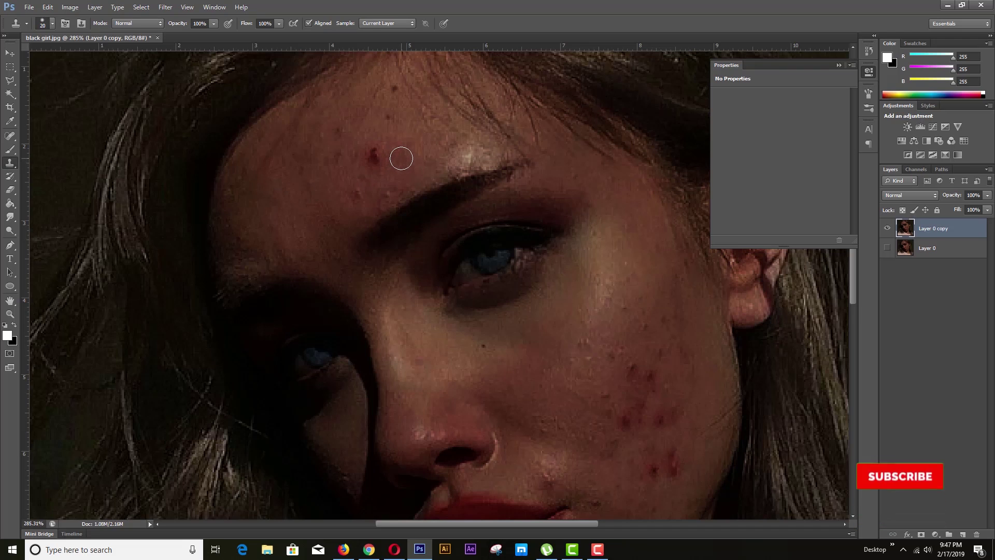
alt+click(402, 158)
click(372, 154)
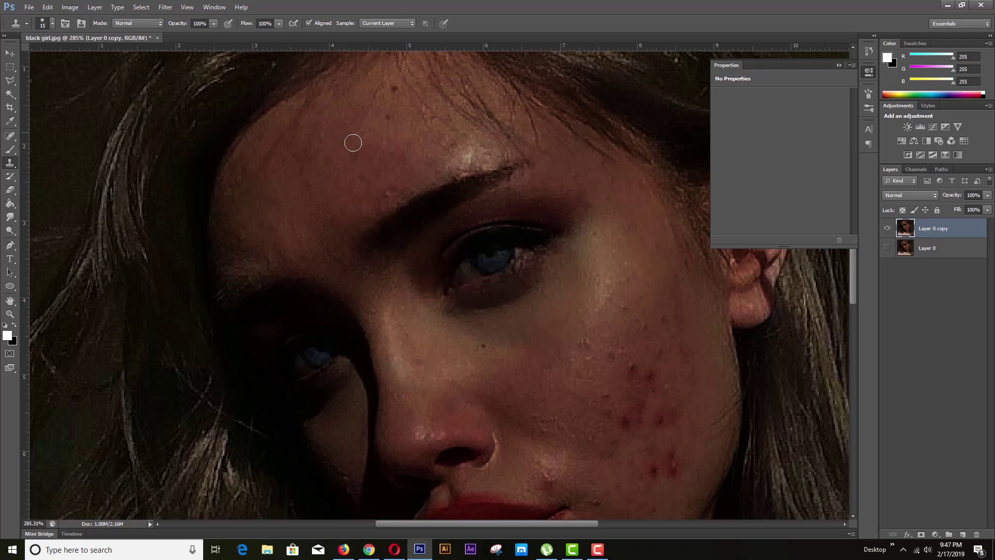
click(386, 120)
Clone clean skin over the spots on the chin, beside the mouth corner and along the jaw
scroll(522, 166, down, 2)
scroll(522, 166, right, 2)
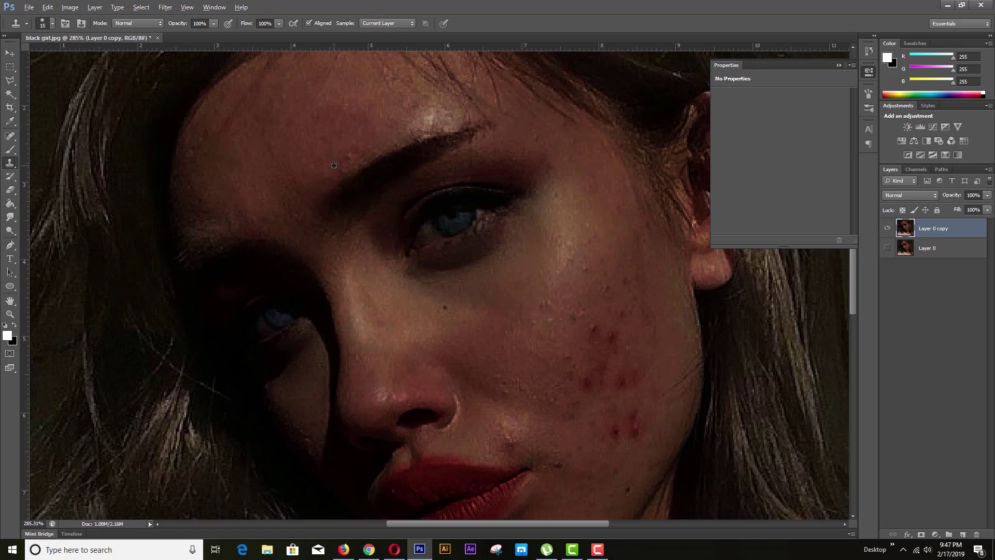
scroll(409, 270, down, 4)
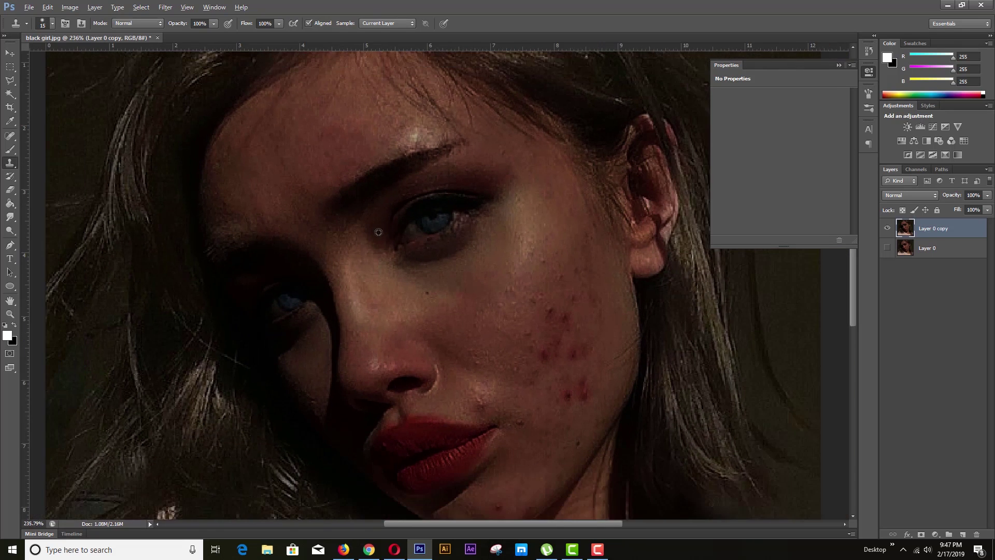
scroll(476, 295, up, 2)
scroll(444, 266, up, 3)
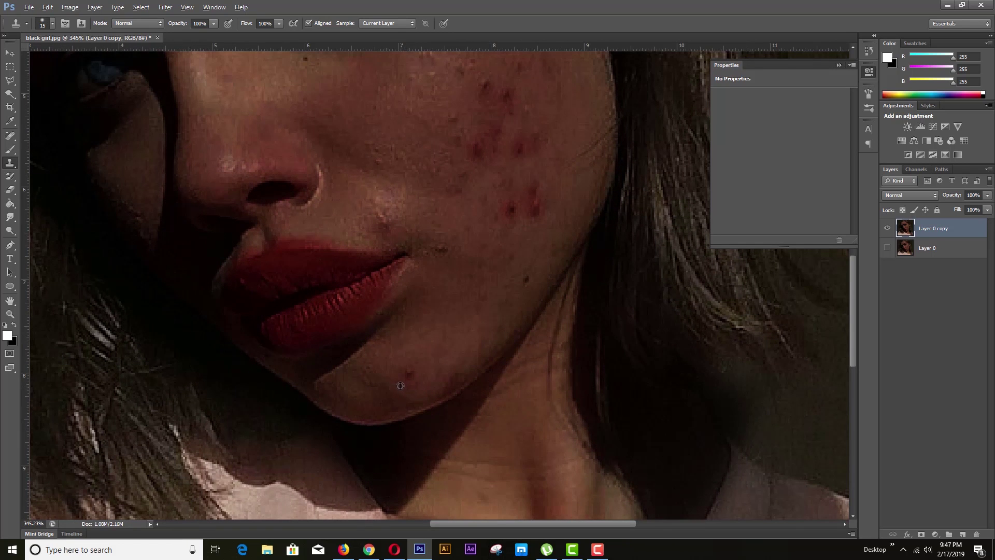
click(407, 374)
click(406, 404)
click(382, 224)
click(437, 252)
scroll(476, 291, right, 3)
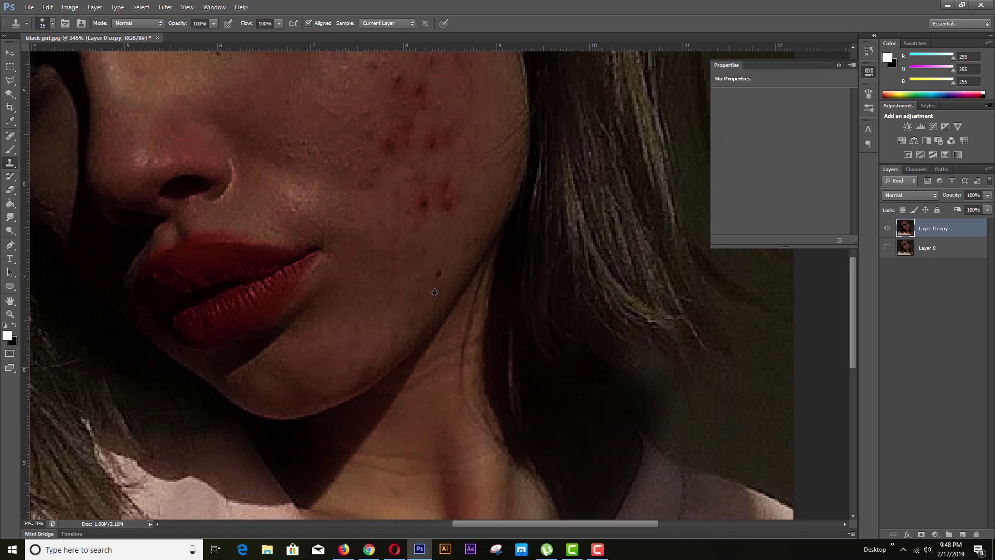
click(438, 274)
Clone out the small spots on the lower cheek between the nose, mouth and jawline
scroll(413, 318, up, 3)
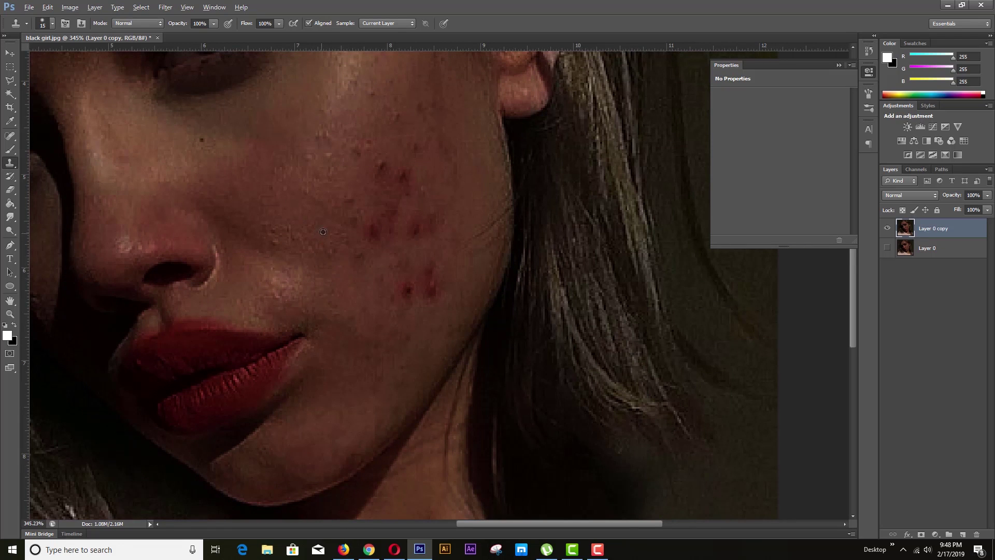
scroll(325, 285, up, 3)
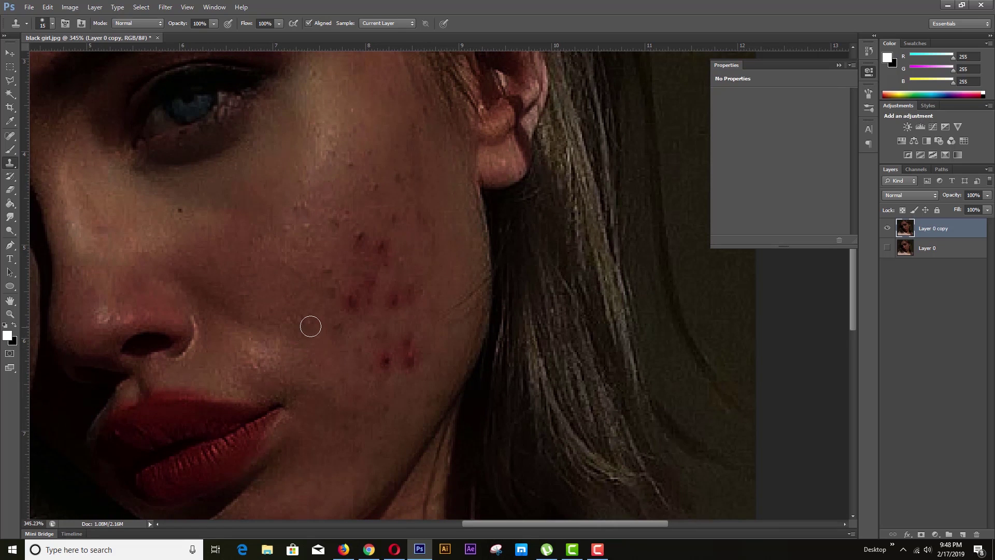
drag(327, 295, 284, 324)
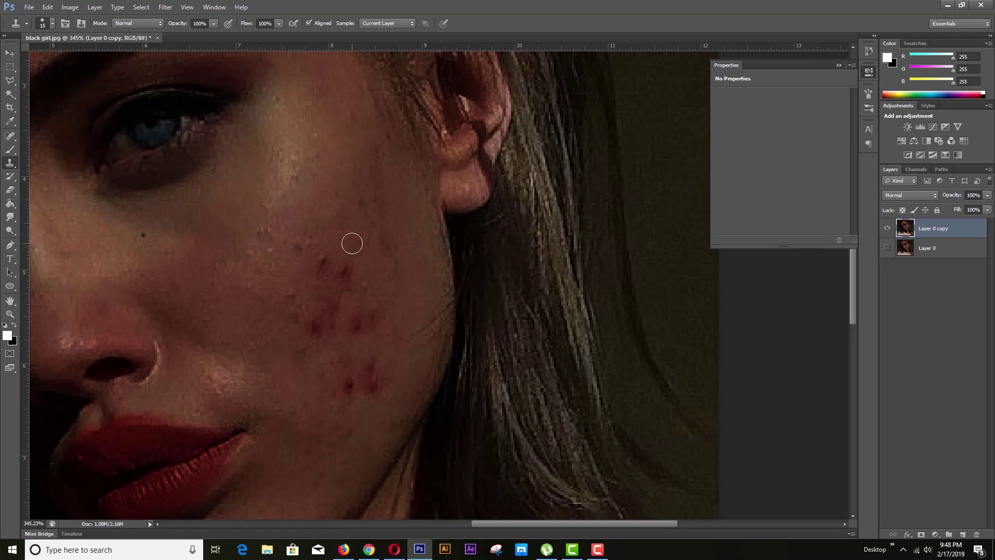
drag(344, 231, 295, 153)
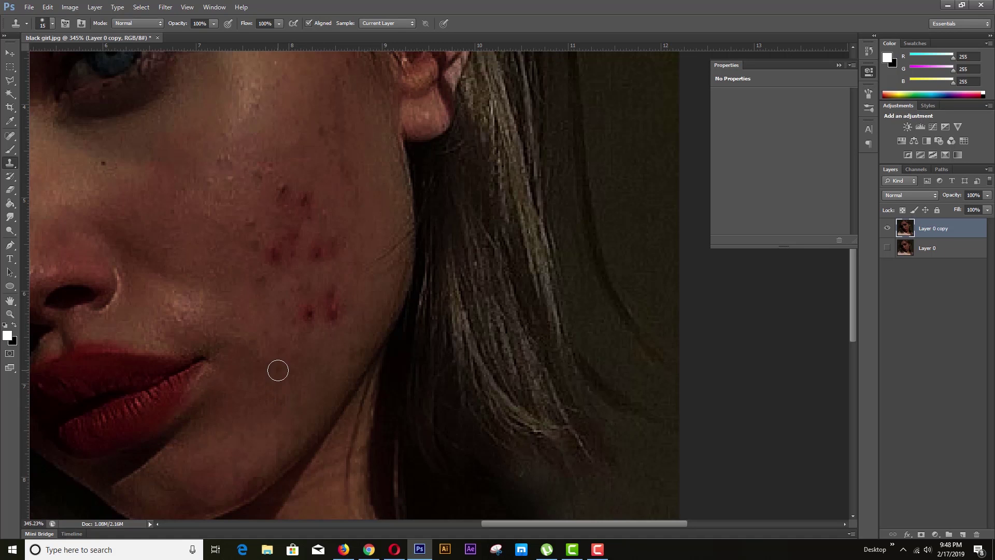
mouse_move(314, 339)
mouse_down()
mouse_move(273, 327)
mouse_move(283, 272)
mouse_up()
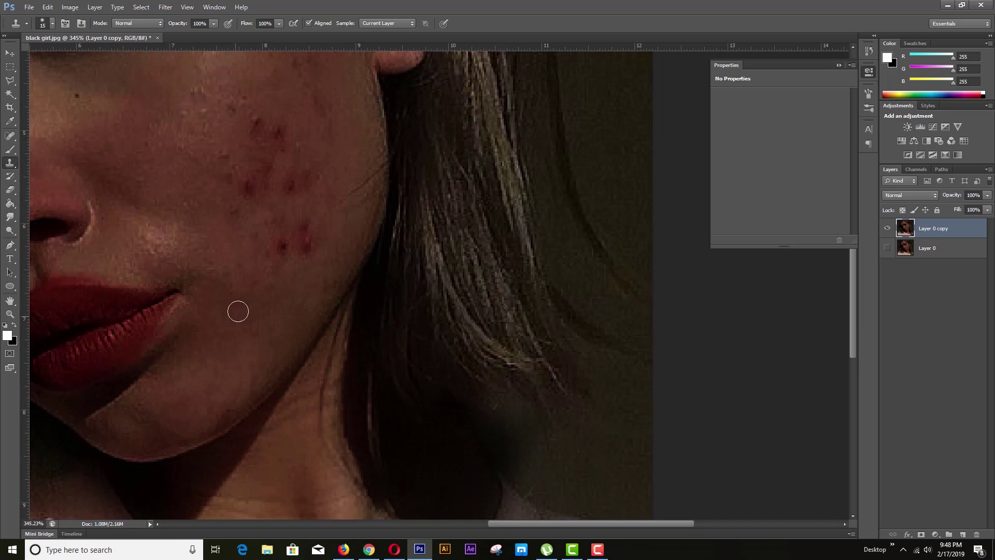
drag(304, 255, 294, 331)
drag(324, 142, 355, 266)
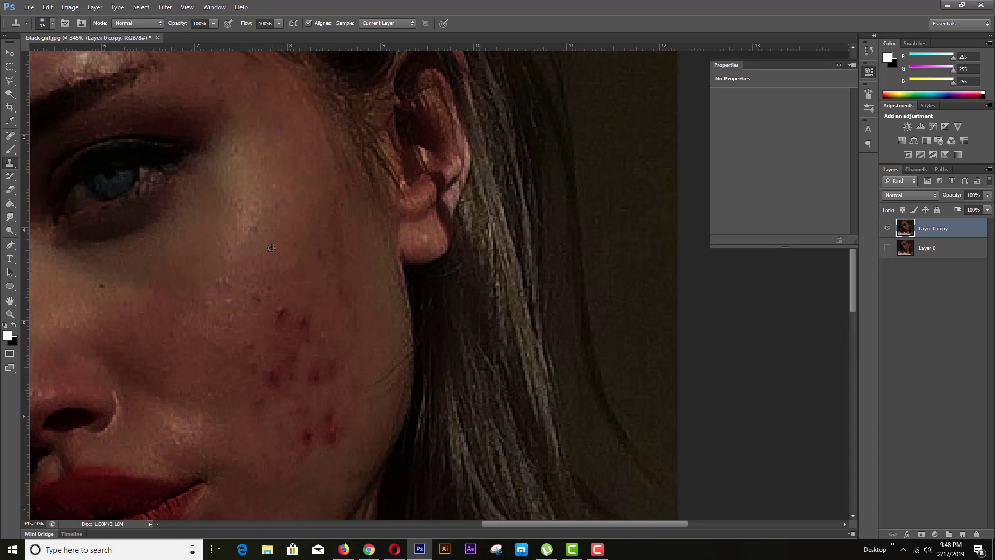
Clone clean skin over the small upper-cheek spots and the pair of red blemishes lowest on the cheek
alt+click(252, 241)
scroll(262, 303, down, 2)
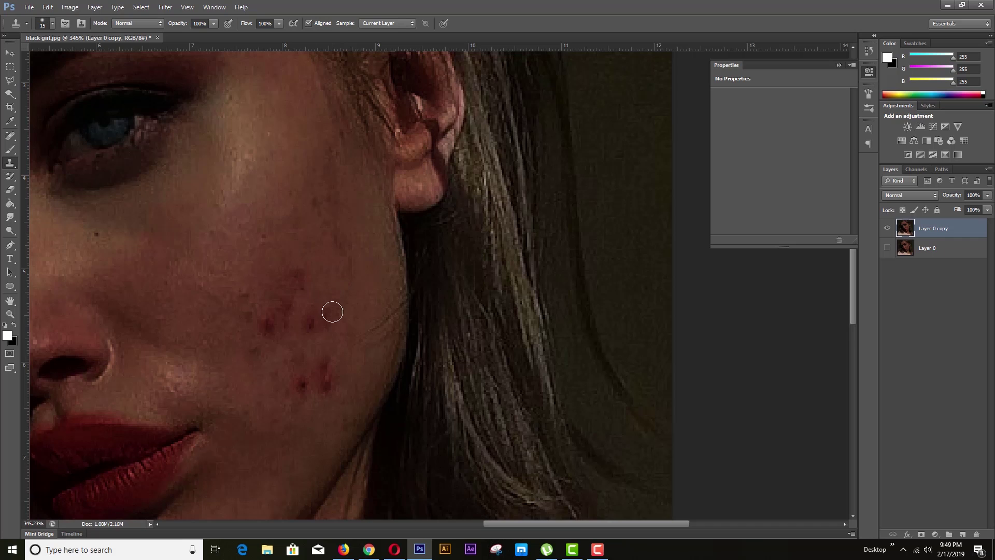
drag(325, 290, 321, 224)
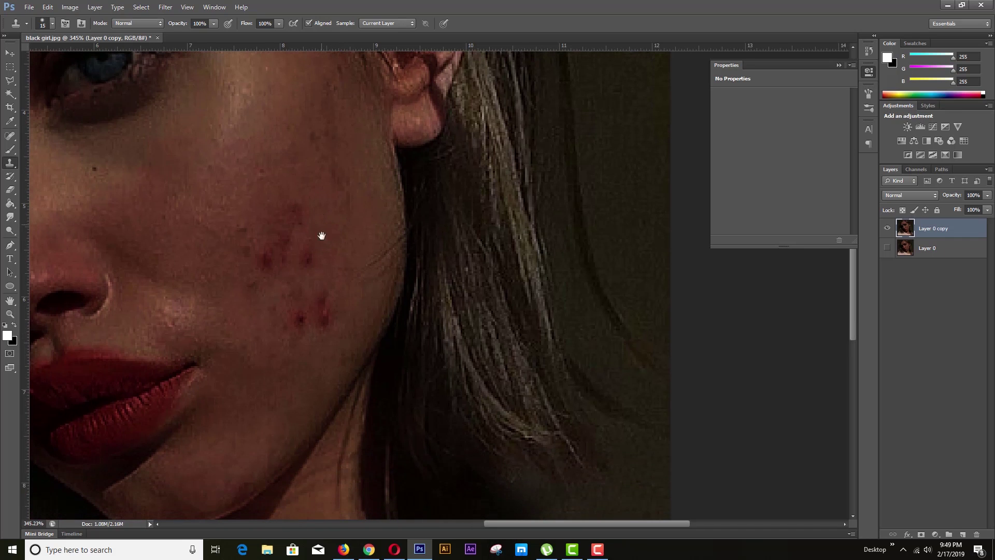
click(329, 317)
click(298, 318)
alt+click(308, 331)
click(321, 304)
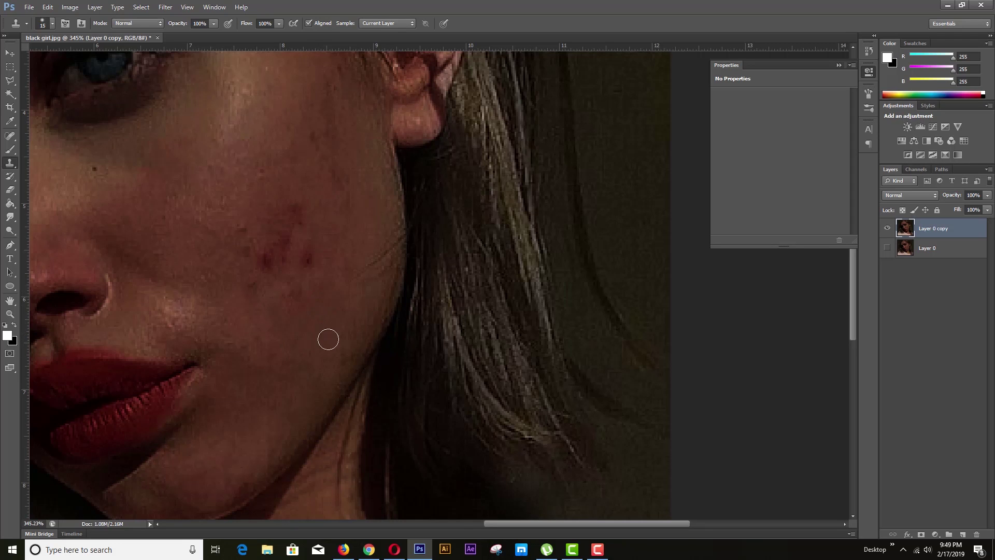
Clone out the remaining red patch and dark marks in the middle of the cheek, resampling adjacent skin
mouse_move(311, 282)
mouse_down()
mouse_move(295, 334)
mouse_move(282, 320)
mouse_move(287, 297)
mouse_up()
alt+click(296, 329)
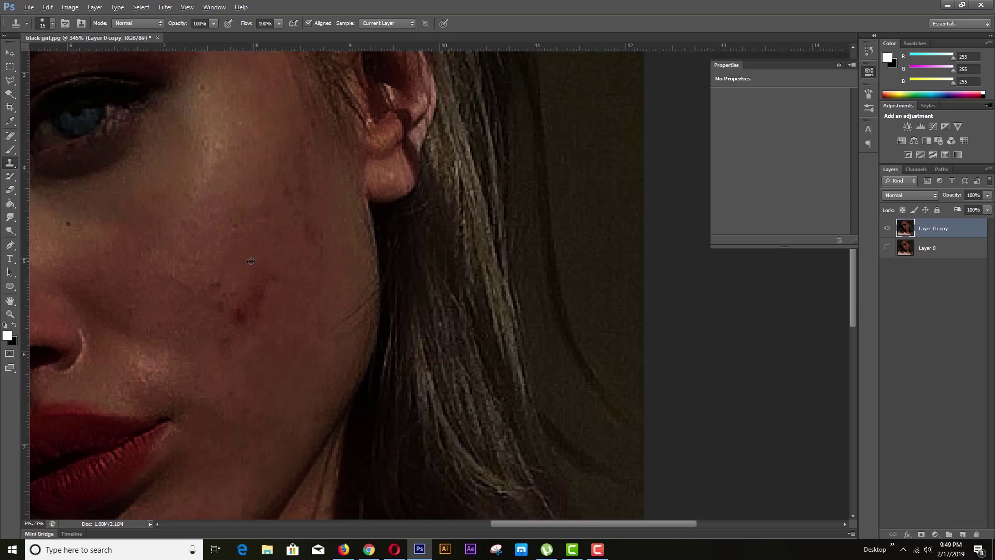
click(260, 285)
click(258, 314)
alt+click(270, 304)
drag(254, 297, 243, 323)
alt+click(208, 341)
drag(224, 337, 219, 344)
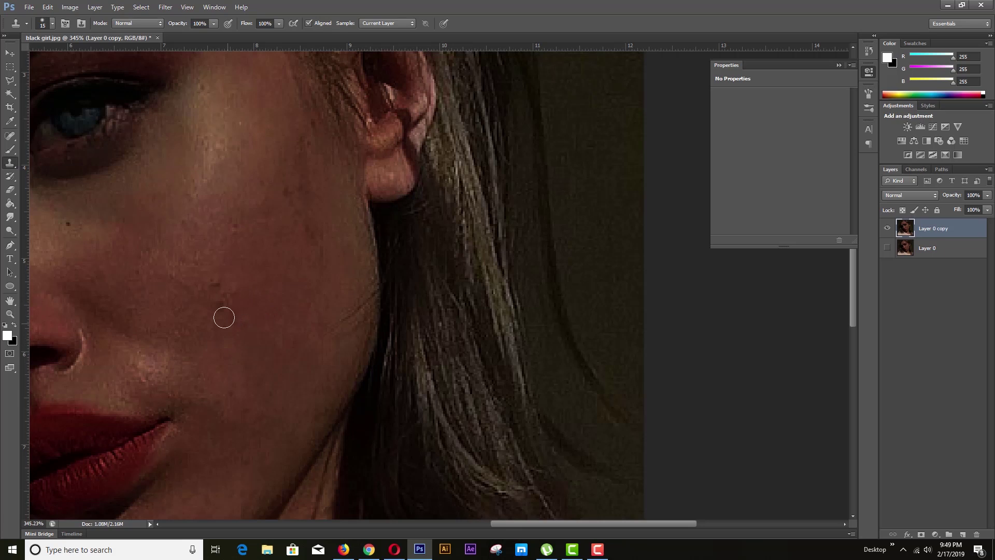
click(222, 285)
Add a new empty layer above Layer 0 copy and choose the Brush tool with white (ffffff) as foreground colour
scroll(261, 263, down, 2)
scroll(294, 278, down, 2)
scroll(293, 278, down, 2)
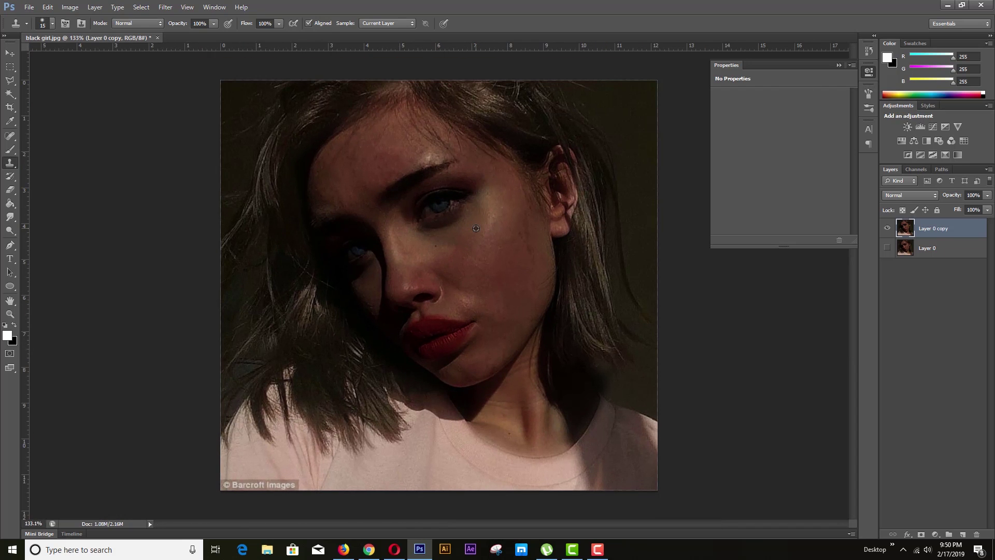
scroll(476, 228, up, 1)
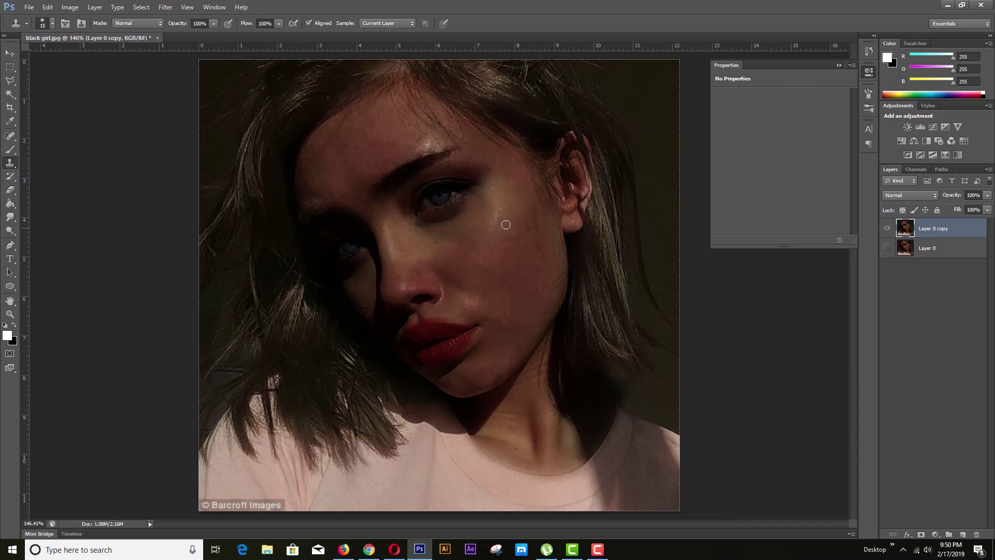
scroll(436, 155, up, 3)
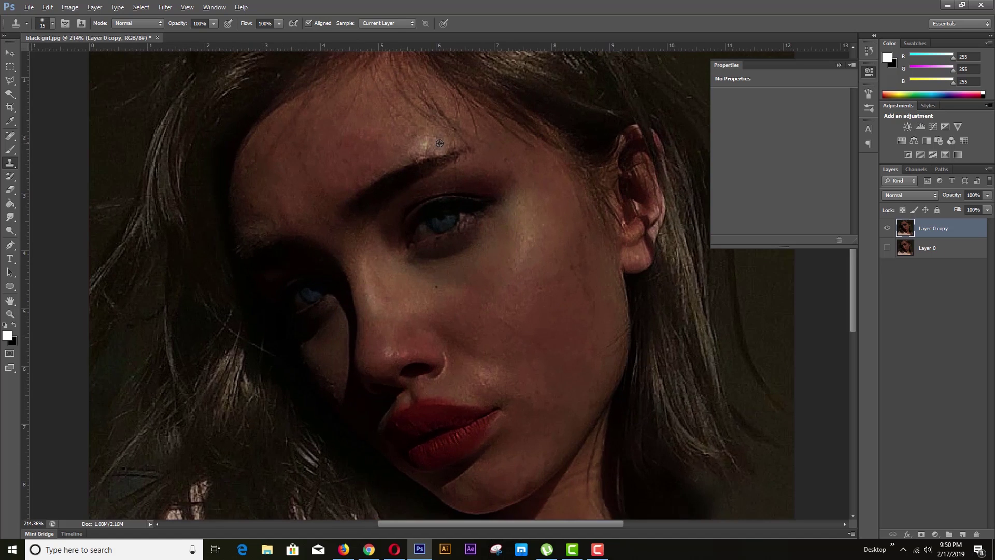
scroll(436, 154, down, 4)
key(j)
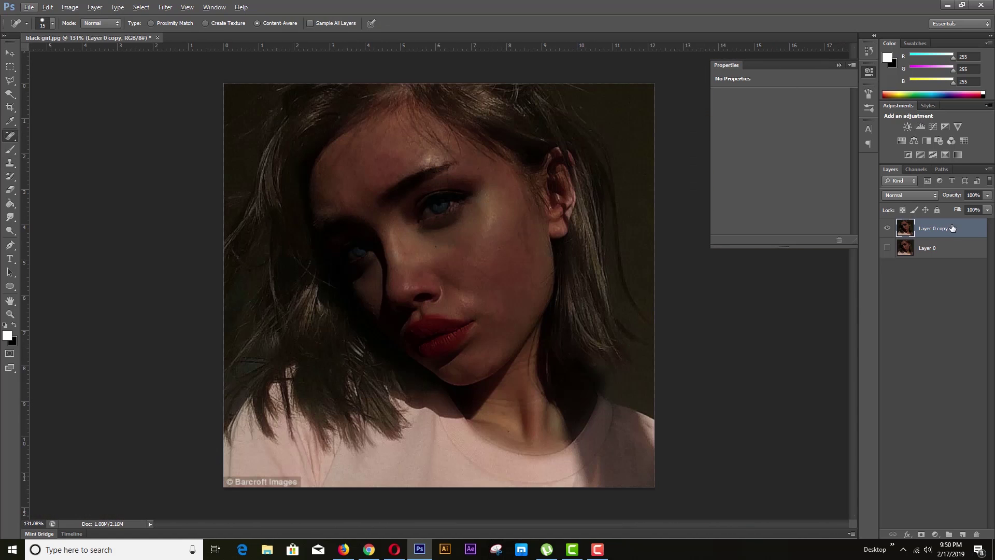
click(961, 534)
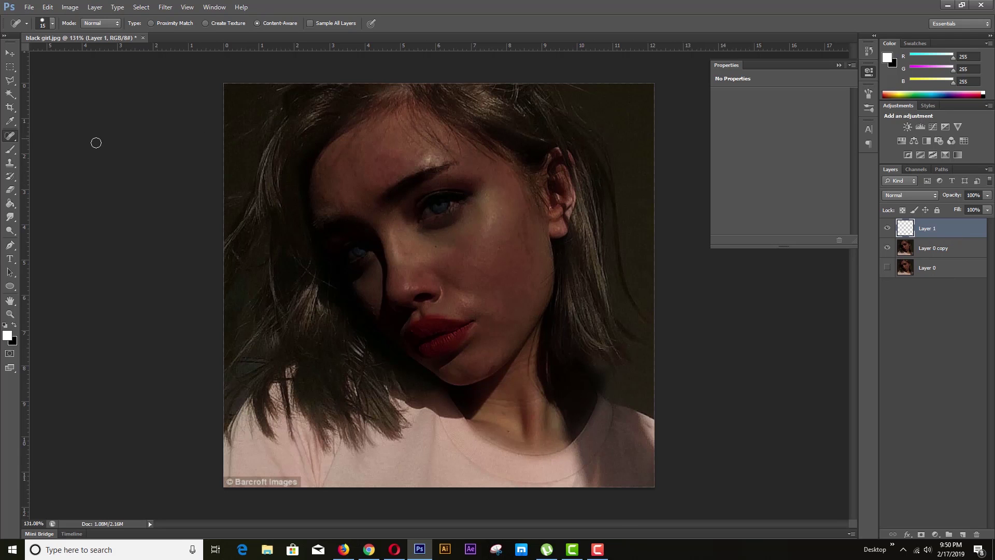
click(10, 149)
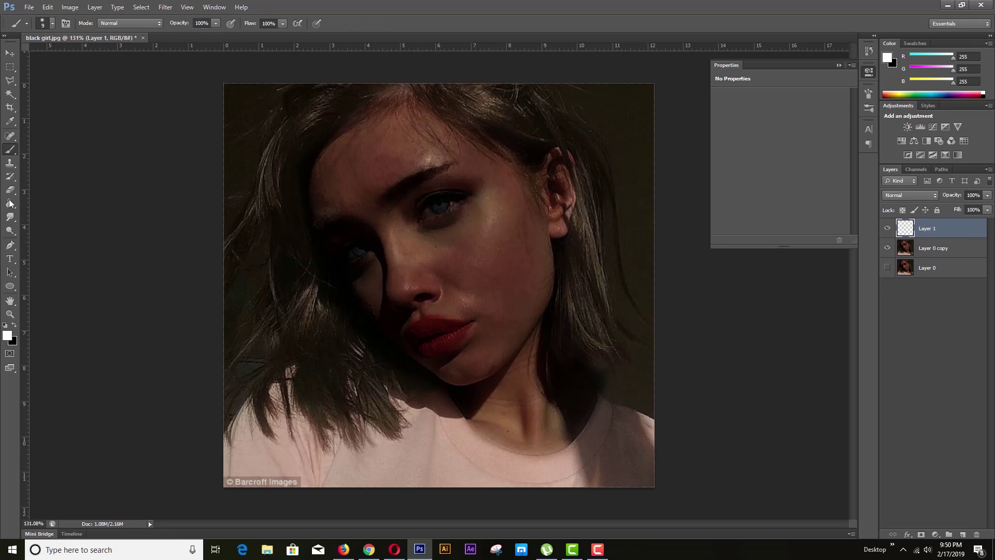
click(7, 338)
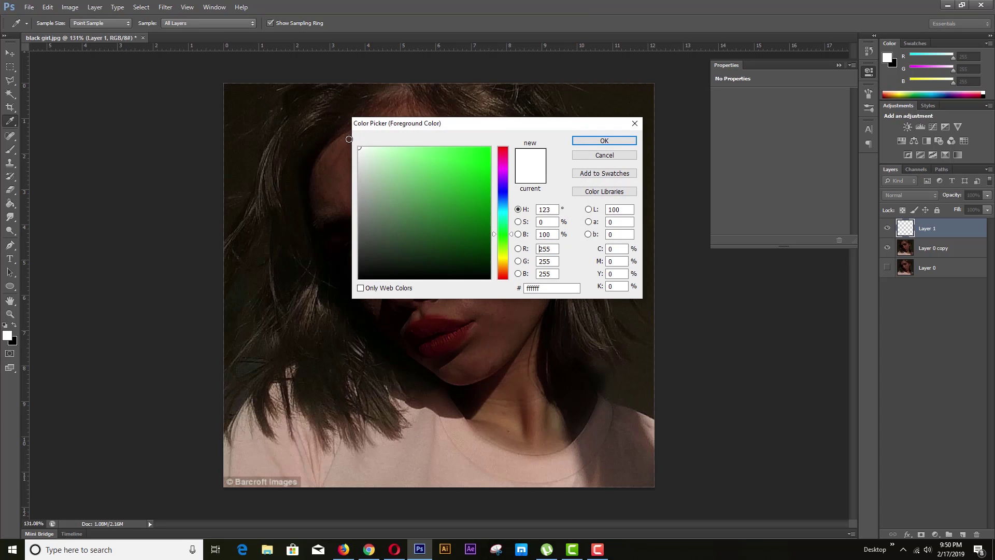
click(604, 141)
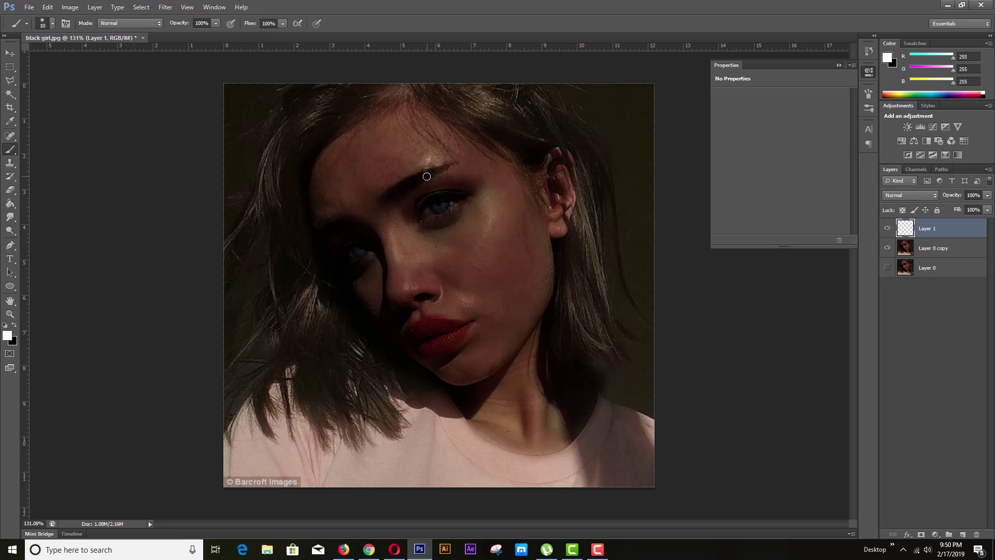
Paint the face, ear and neck white on Layer 1 with a soft brush enlarged to size 100
key(bracketright)
key(bracketright)
key(bracketright)
key(bracketright)
key(bracketright)
key(bracketright)
key(bracketright)
mouse_move(402, 117)
mouse_down()
mouse_move(335, 159)
mouse_move(322, 209)
mouse_move(377, 301)
mouse_move(461, 360)
mouse_move(481, 356)
mouse_move(528, 301)
mouse_move(533, 242)
mouse_move(560, 170)
mouse_move(552, 190)
mouse_move(525, 197)
mouse_move(521, 185)
mouse_move(439, 141)
mouse_move(390, 128)
mouse_move(357, 148)
mouse_move(348, 206)
mouse_move(425, 304)
mouse_move(481, 328)
mouse_move(492, 235)
mouse_move(478, 228)
mouse_move(461, 306)
mouse_move(436, 240)
mouse_move(411, 235)
mouse_move(381, 271)
mouse_move(402, 282)
mouse_move(370, 198)
mouse_move(449, 163)
mouse_move(409, 202)
mouse_move(481, 189)
mouse_move(504, 235)
mouse_move(508, 219)
mouse_move(510, 274)
mouse_move(469, 296)
mouse_up()
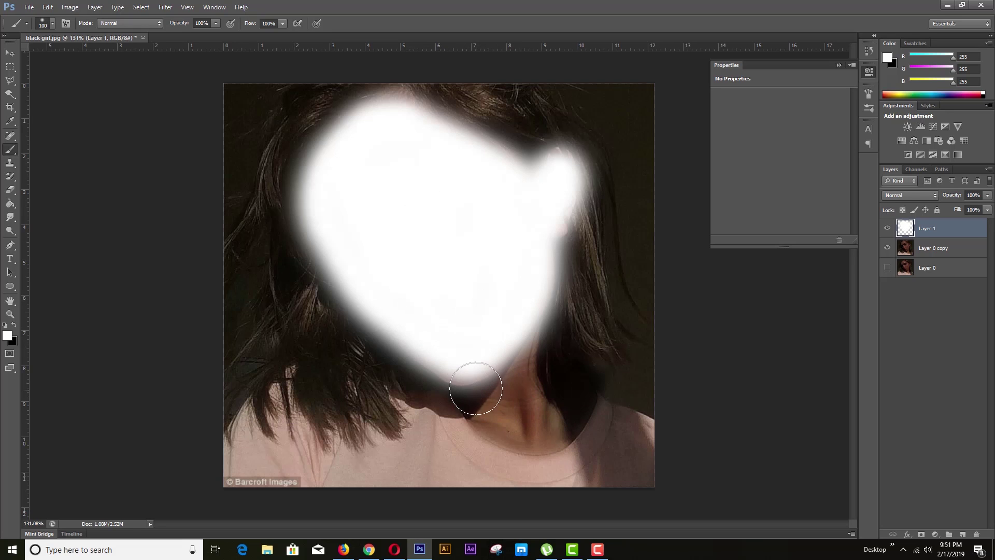
mouse_move(476, 382)
mouse_down()
mouse_move(509, 426)
mouse_move(555, 426)
mouse_move(511, 322)
mouse_move(575, 390)
mouse_move(506, 342)
mouse_move(527, 396)
mouse_move(499, 361)
mouse_move(496, 370)
mouse_move(568, 412)
mouse_move(534, 413)
mouse_move(543, 432)
mouse_move(478, 411)
mouse_move(438, 318)
mouse_move(440, 286)
mouse_move(465, 241)
mouse_move(404, 108)
mouse_move(401, 129)
mouse_move(403, 102)
mouse_move(397, 131)
mouse_up()
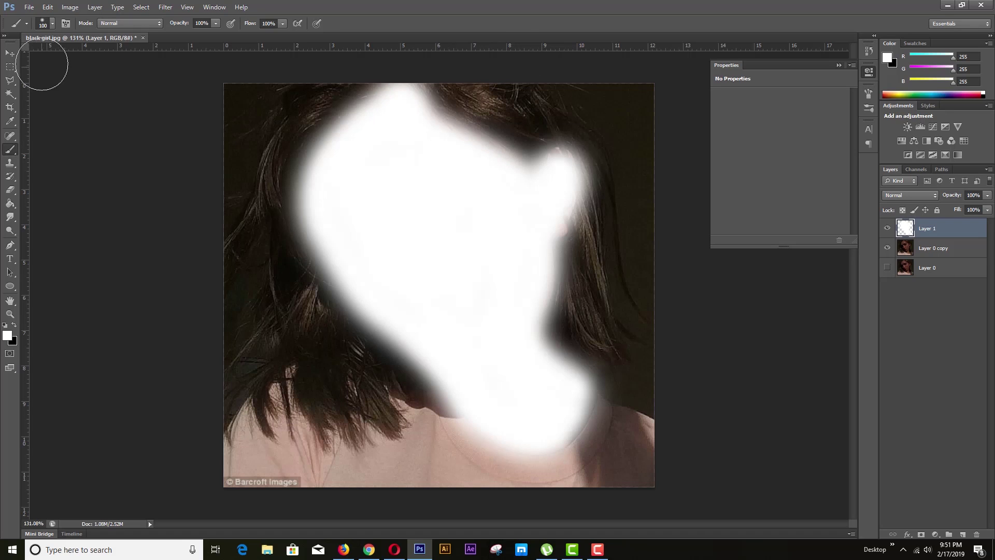
Switch to the Move tool and set the blend mode of Layer 1 to Dissolve
click(9, 53)
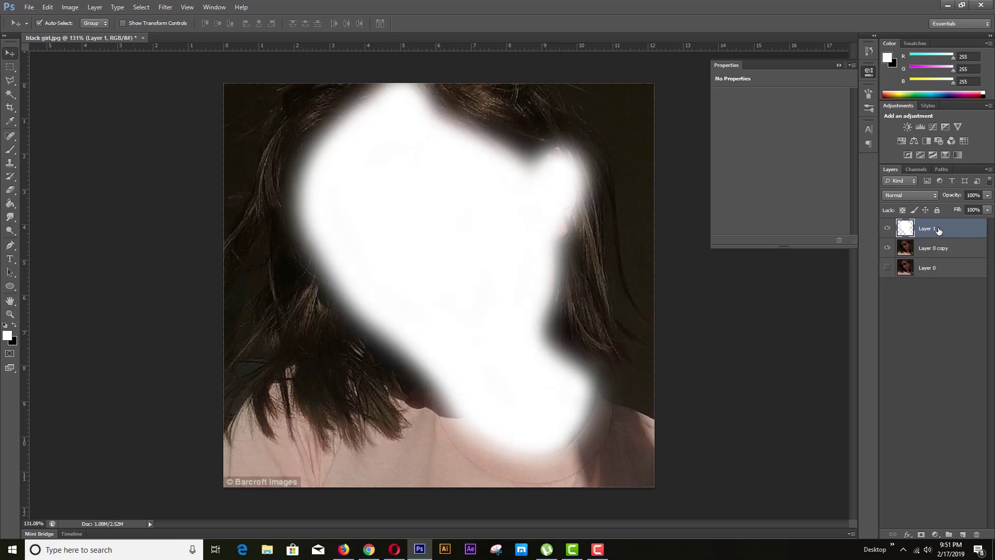
click(925, 195)
key(Down)
key(Return)
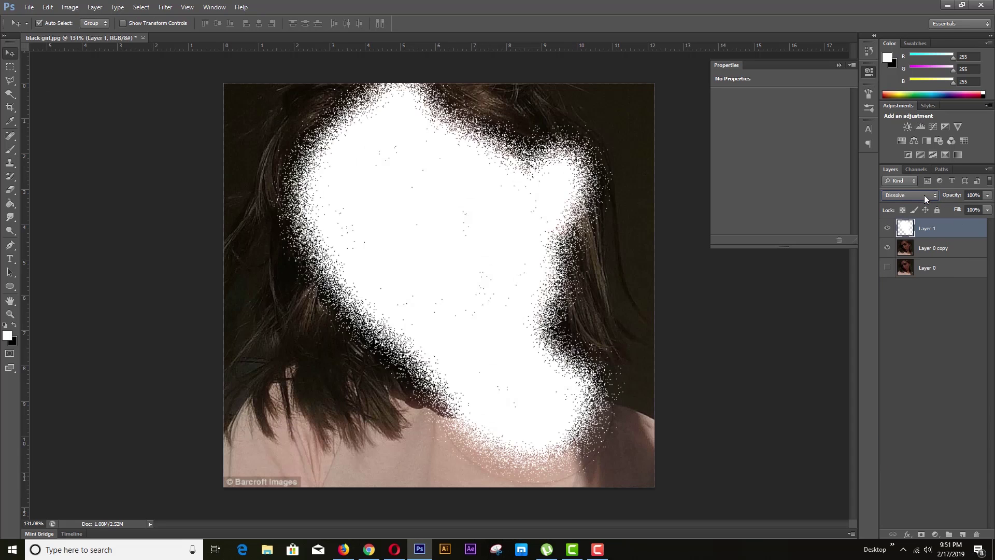
Try the following blend modes on Layer 1, including Darker Color and Overlay, and settle on Soft Light
key(Down)
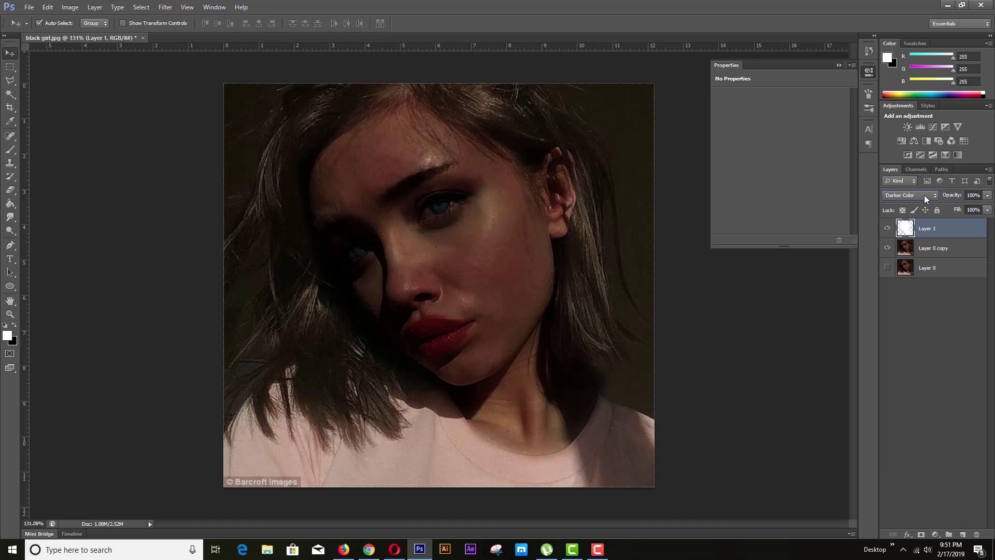
key(Down)
key(Down)
key(Down)
key(Down)
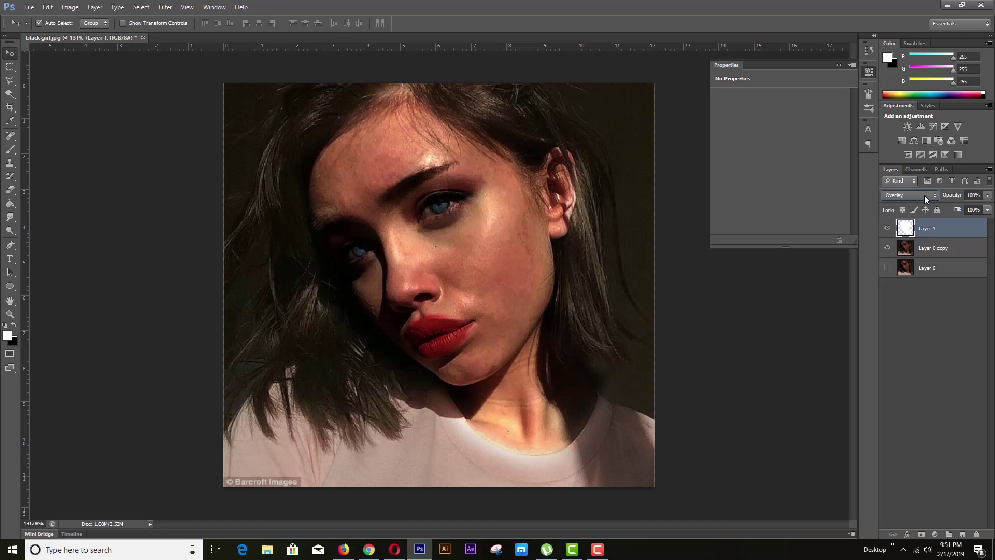
key(Down)
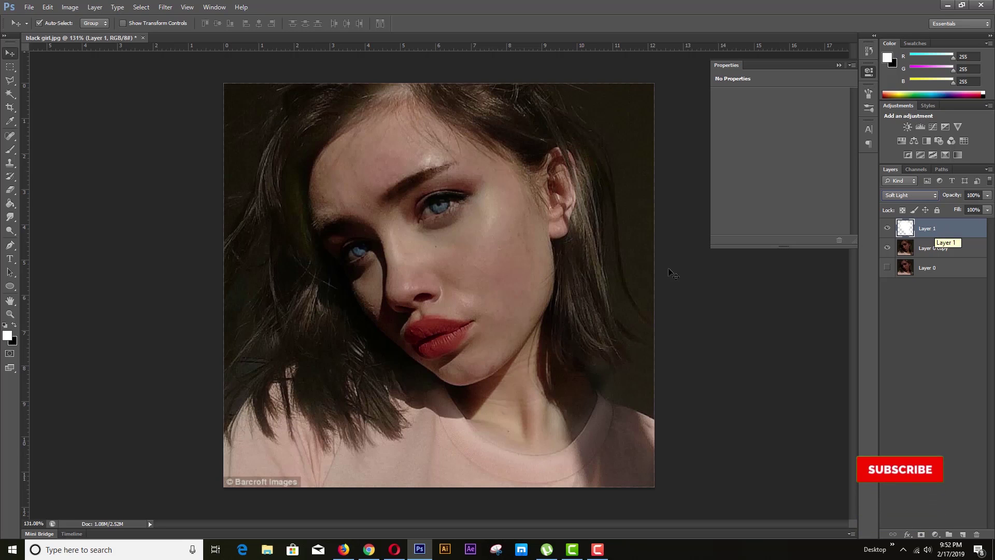
Add a layer mask to Layer 1 and paint it black with the Brush over the hair on the ear side and under the chin
click(921, 536)
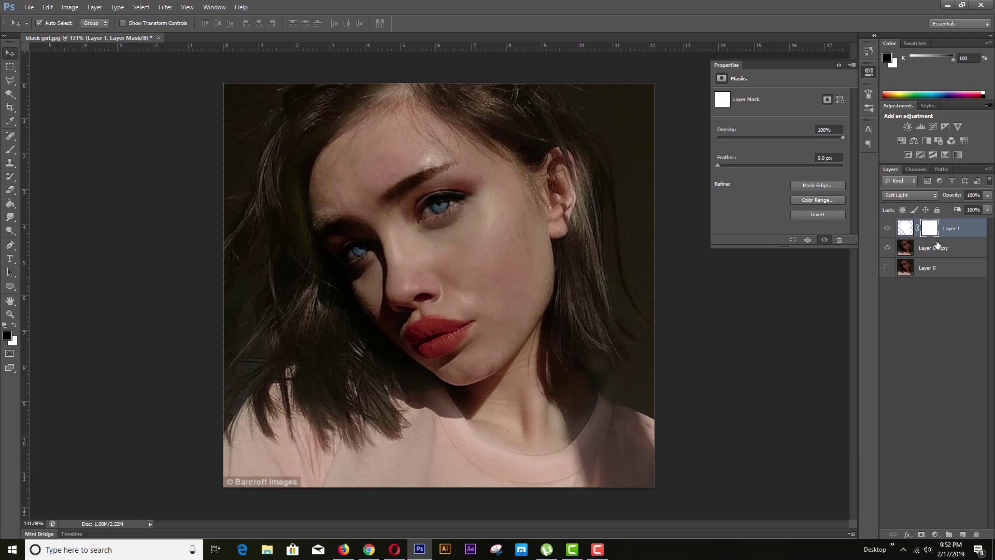
click(10, 149)
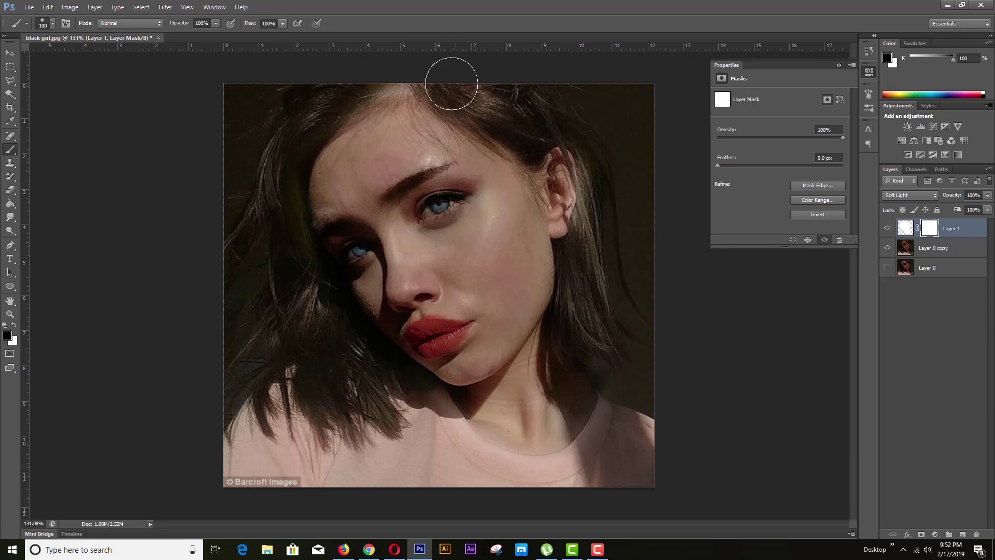
mouse_move(498, 108)
mouse_down()
mouse_move(536, 130)
mouse_move(585, 120)
mouse_move(599, 140)
mouse_move(611, 221)
mouse_move(611, 202)
mouse_move(586, 270)
mouse_move(601, 338)
mouse_move(629, 375)
mouse_move(633, 407)
mouse_move(590, 472)
mouse_move(527, 483)
mouse_move(476, 467)
mouse_move(409, 402)
mouse_up()
key(bracketleft)
key(bracketleft)
key(bracketleft)
key(bracketleft)
key(bracketleft)
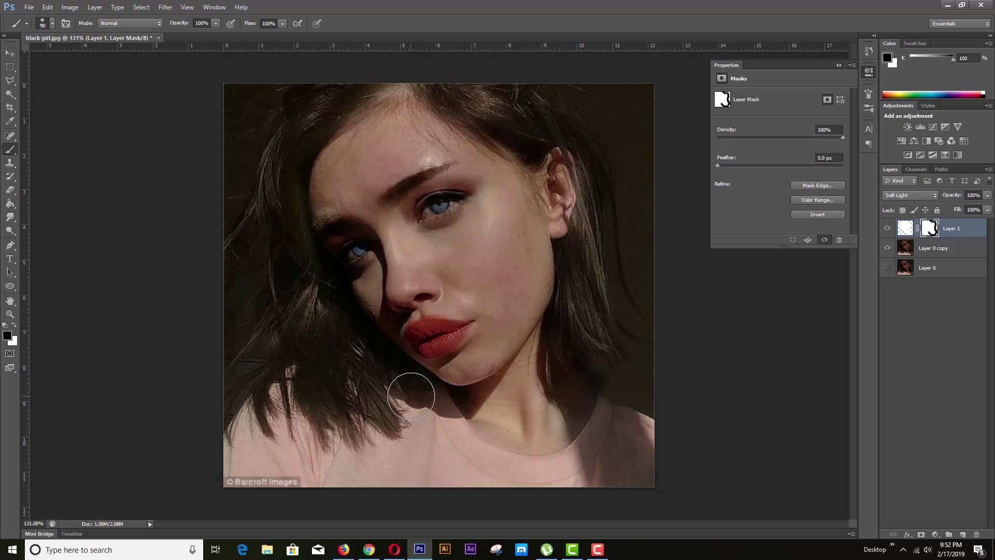
Mask the lightening off the remaining hair around the face in black, reducing the brush to size 20
key(bracketleft)
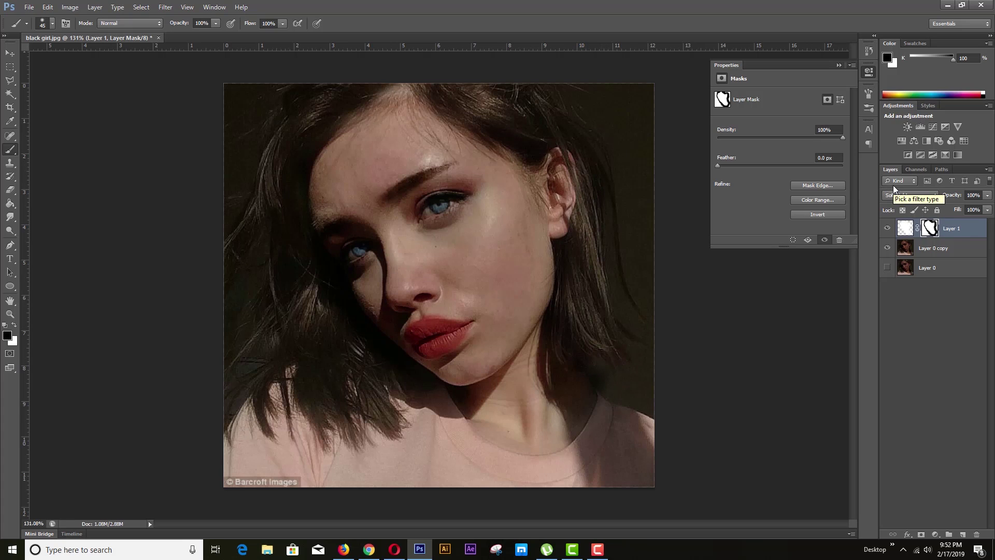
key(bracketleft)
key(bracketleft)
scroll(516, 241, down, 4)
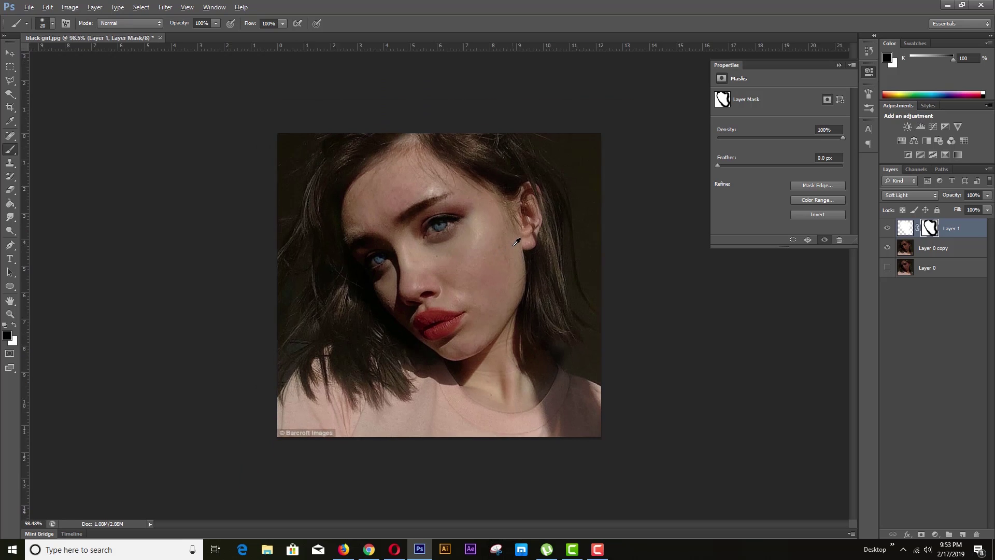
key(alt)
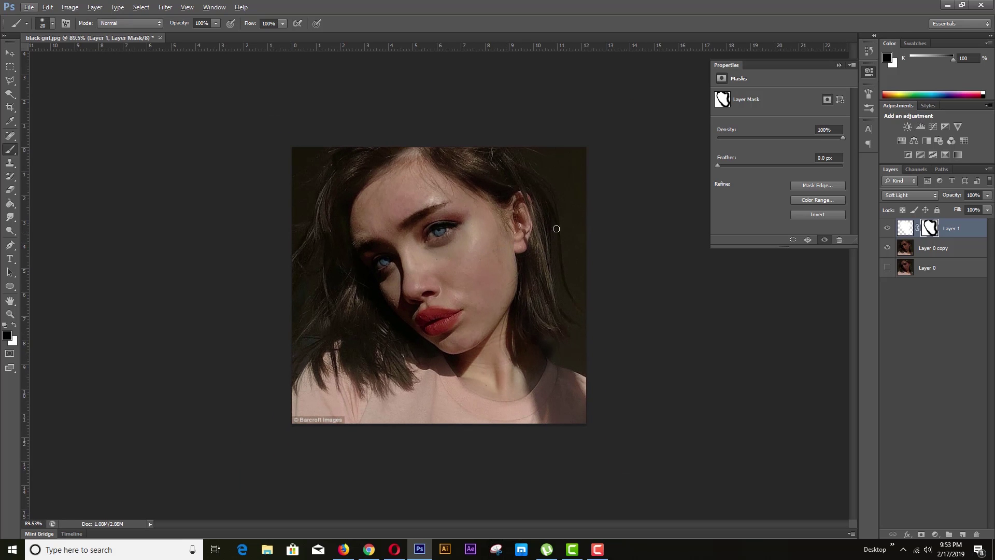
Show Layer 0 and move it to the top of the layer stack, above Layer 1
click(888, 268)
click(928, 268)
drag(931, 269, 930, 224)
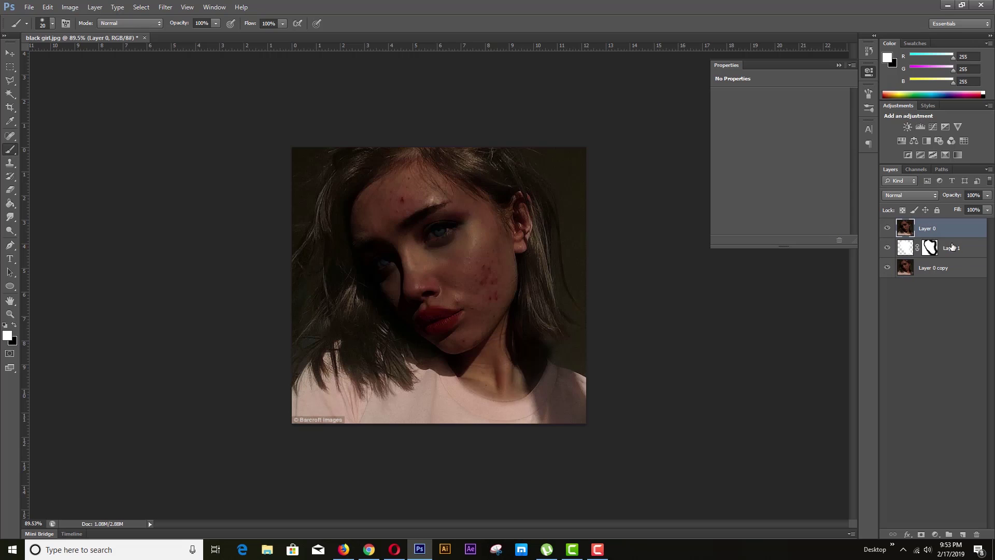
Toggle the visibility of Layer 0 to compare the original with the retouched portrait, leaving Layer 0 hidden
click(889, 229)
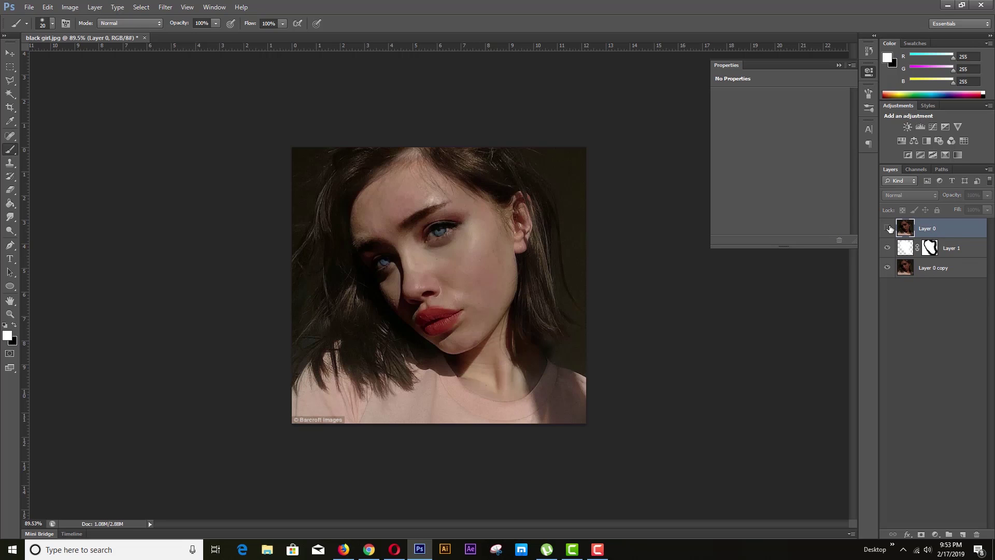
click(889, 229)
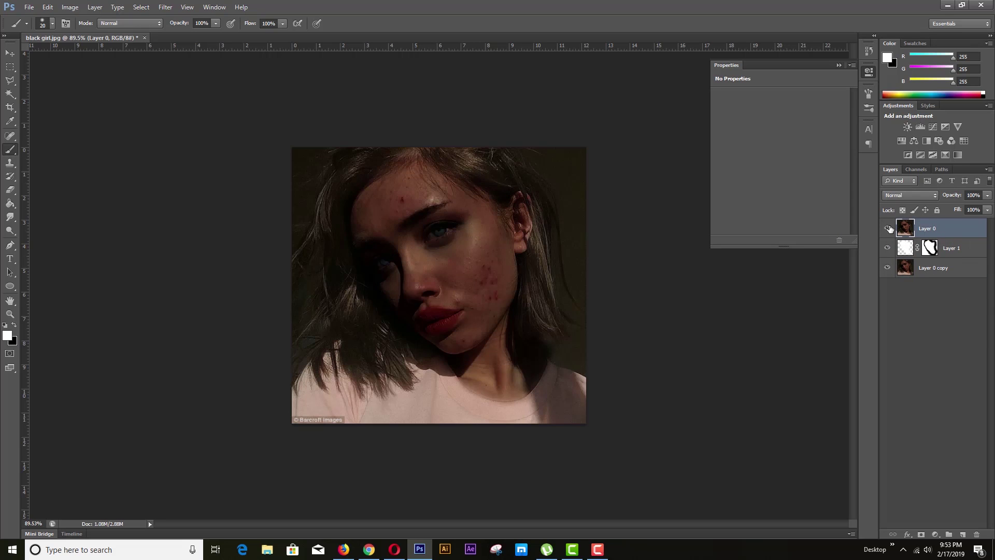
click(889, 229)
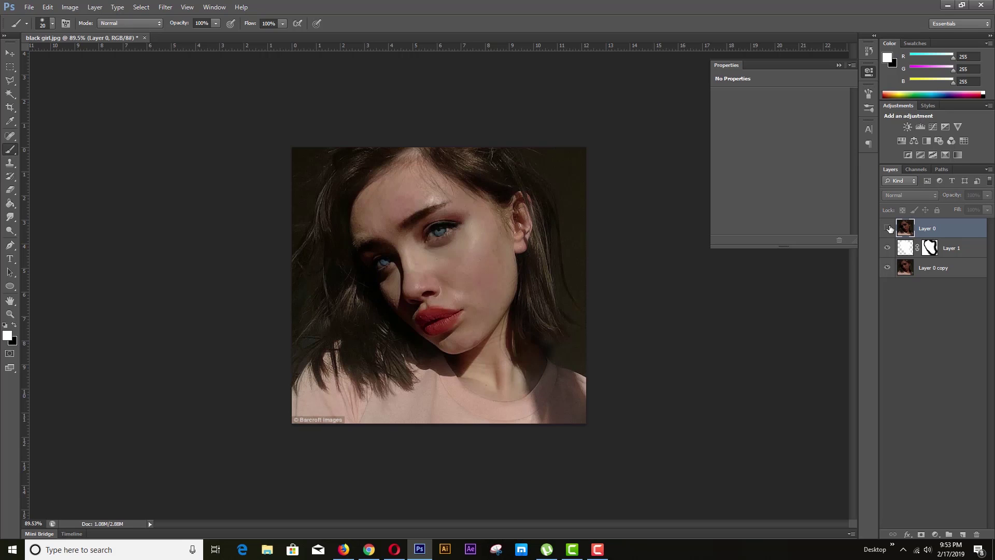
click(888, 228)
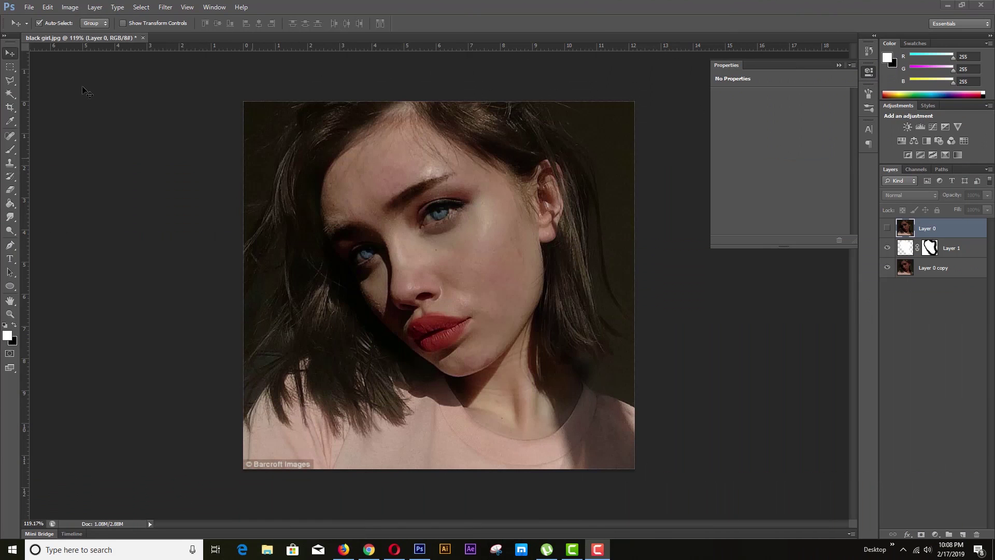
Save the portrait as a JPEG named White girl on the Desktop, with quality 12 (Maximum) and Baseline ("Standard") format
click(29, 7)
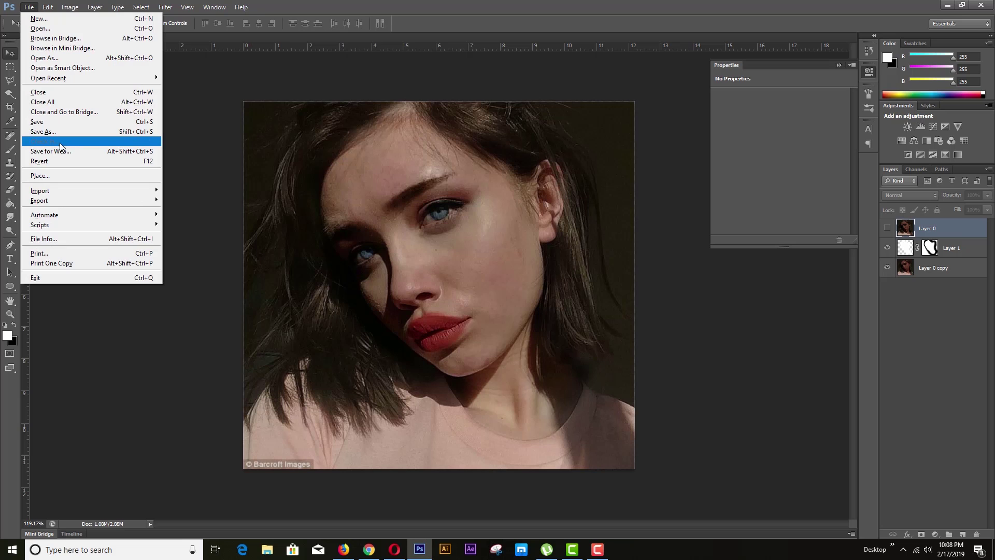
click(41, 132)
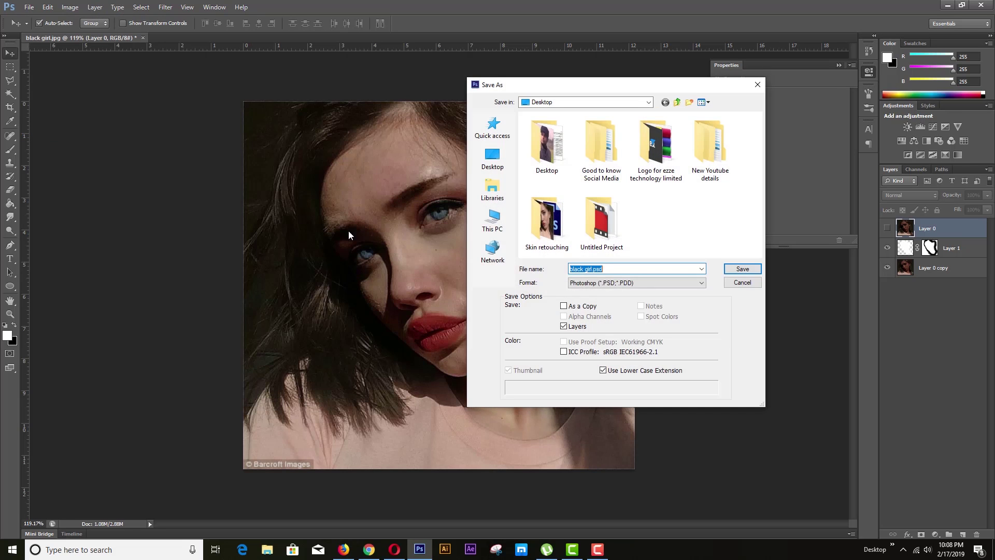
click(601, 284)
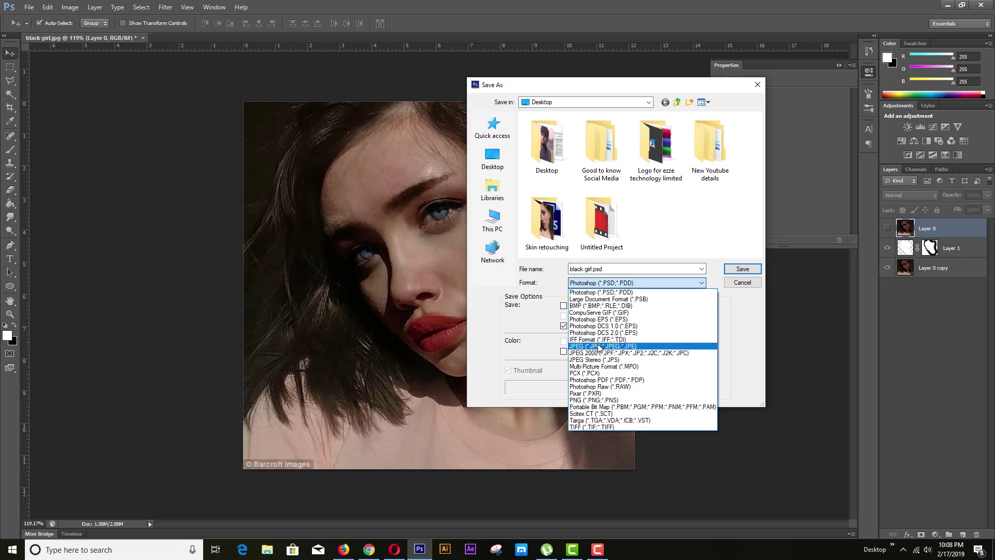
click(601, 328)
click(595, 270)
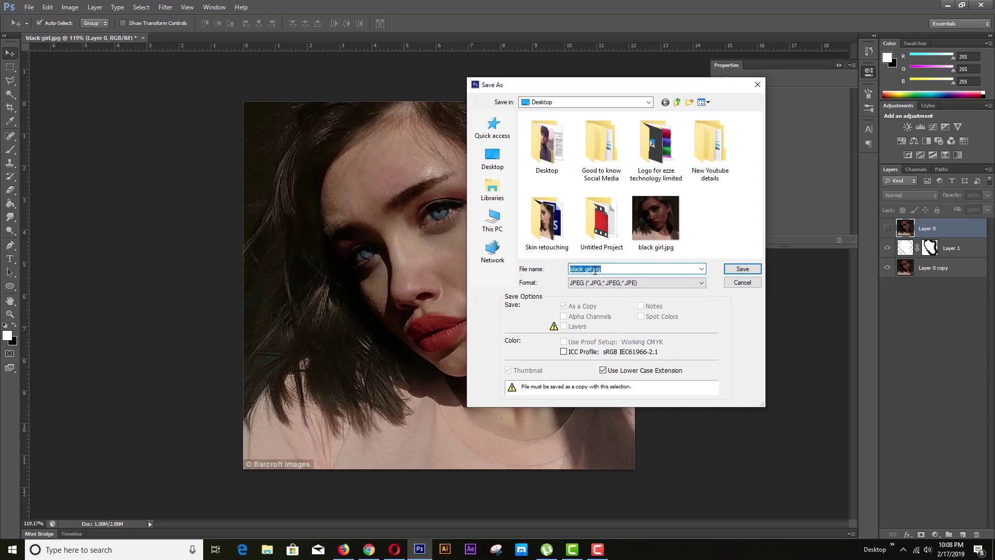
text(White girl)
click(742, 269)
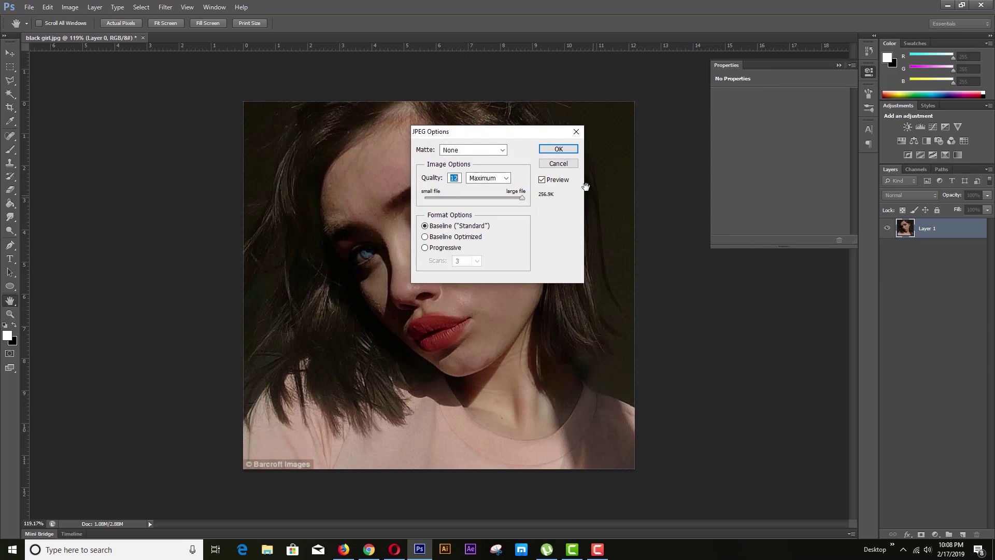
click(558, 149)
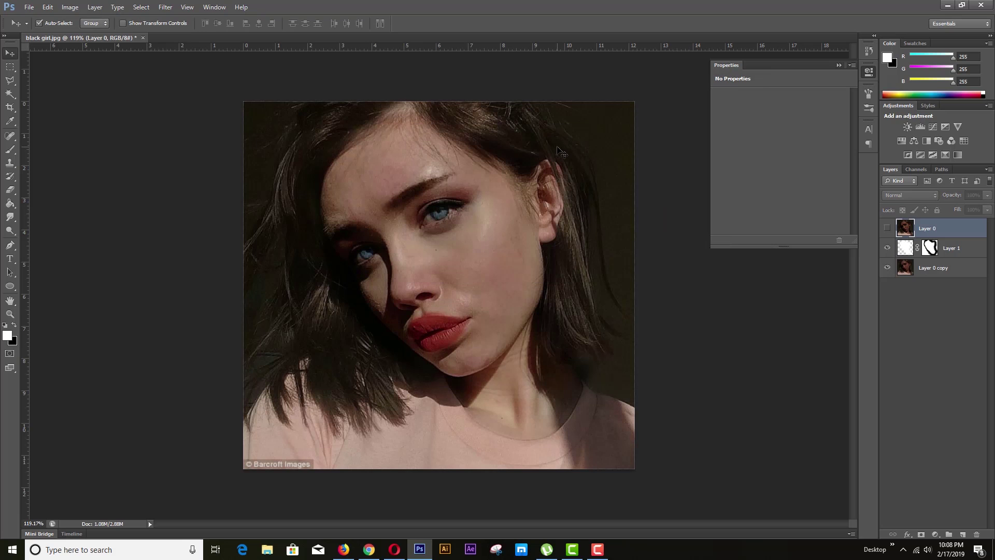